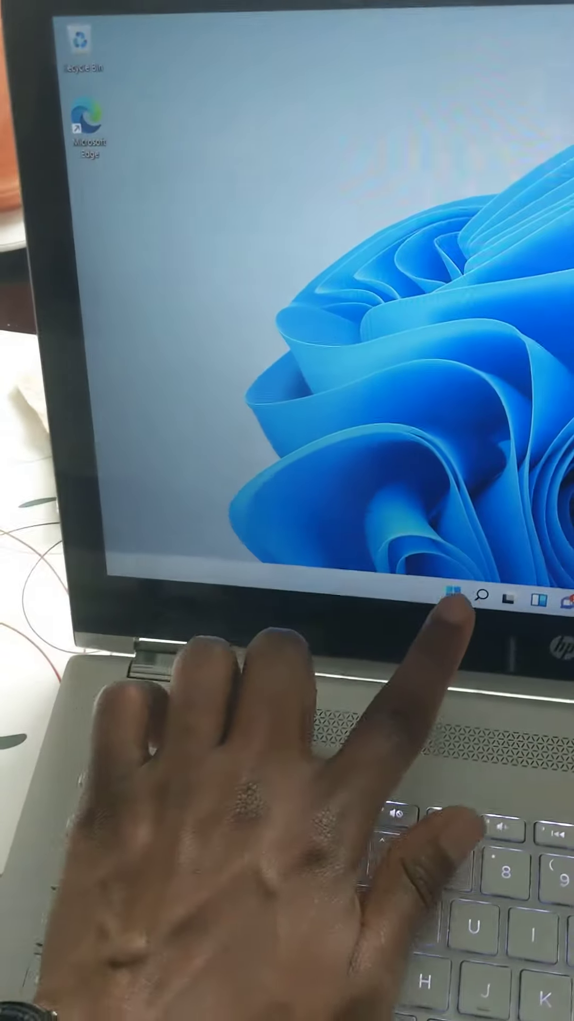
pyautogui.click(453, 592)
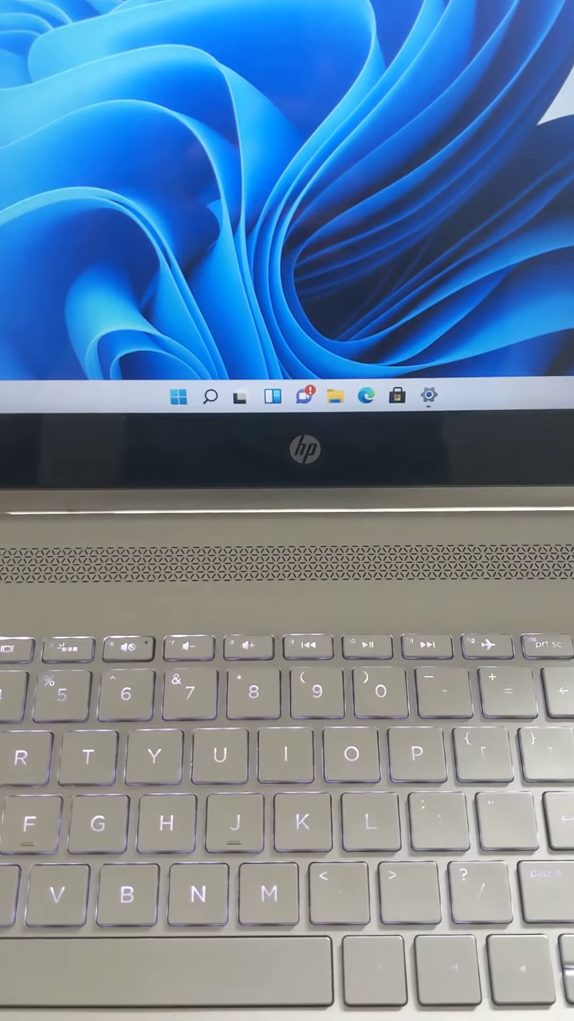
pyautogui.press('super+Pause')
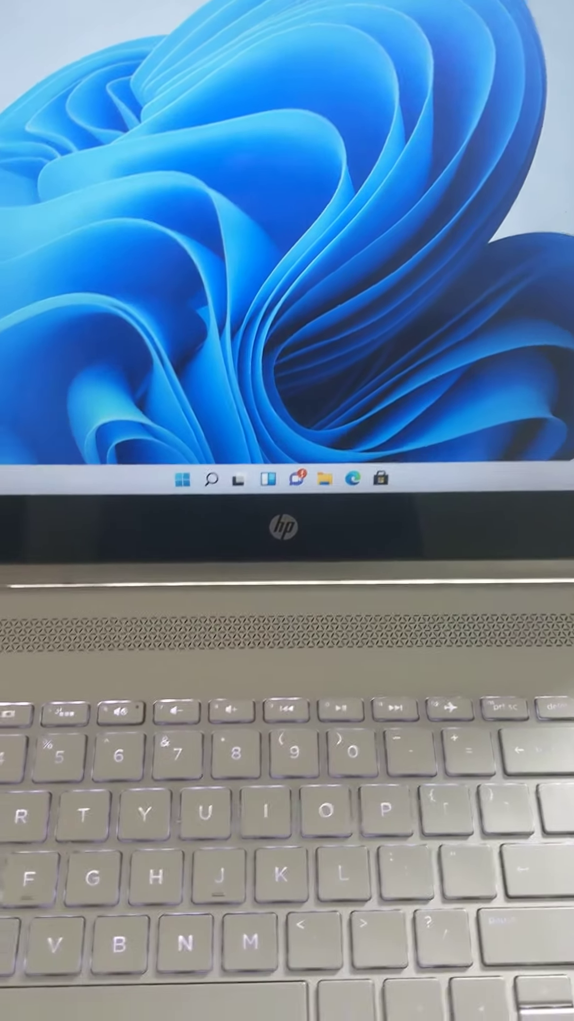
pyautogui.press('super')
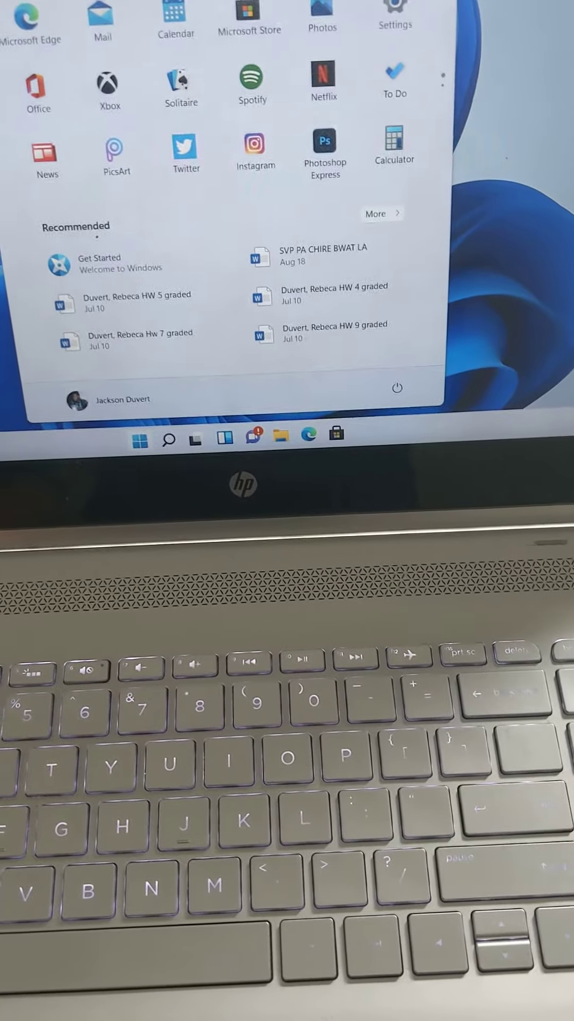
pyautogui.press('super')
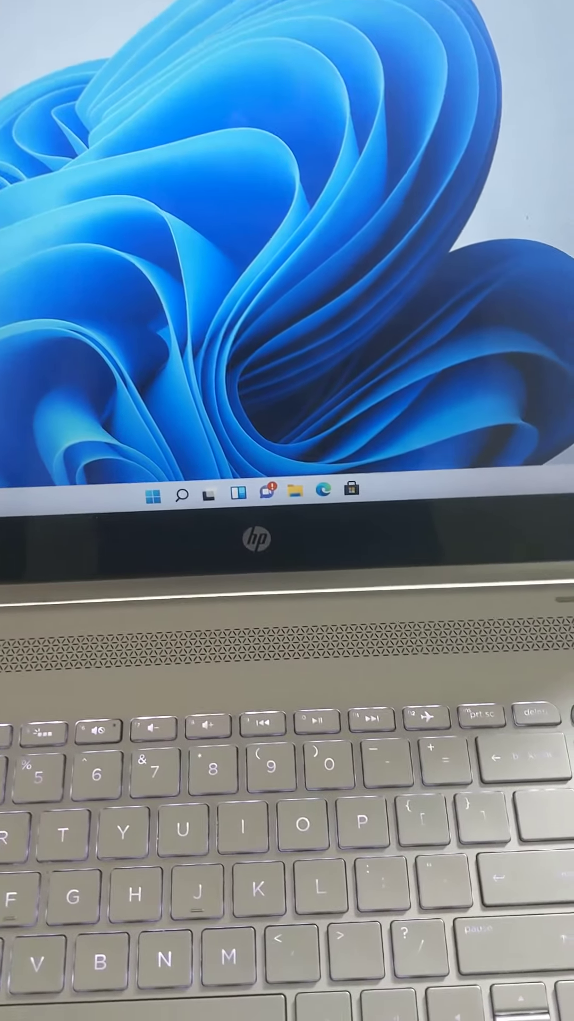